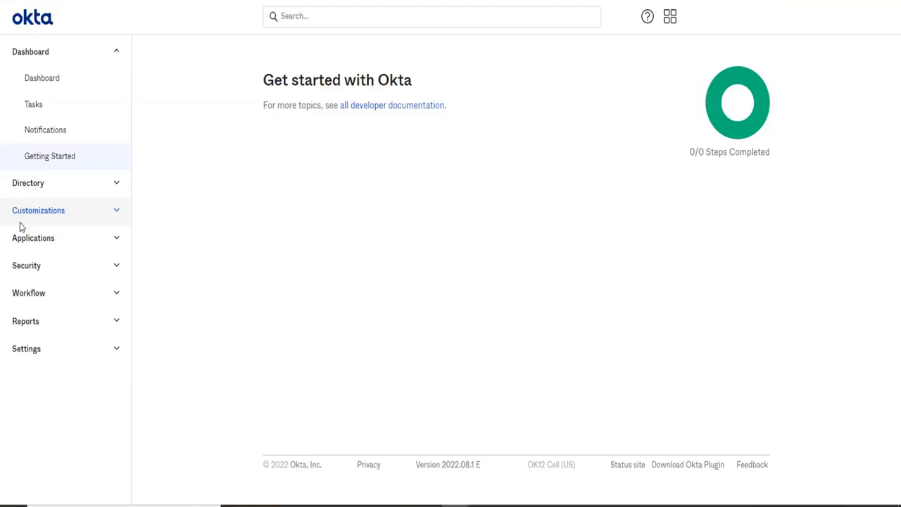
- Open the Automations page of the Workflow section
{"action": "left_click", "coordinate": [26, 290]}
{"action": "left_click", "coordinate": [28, 268]}
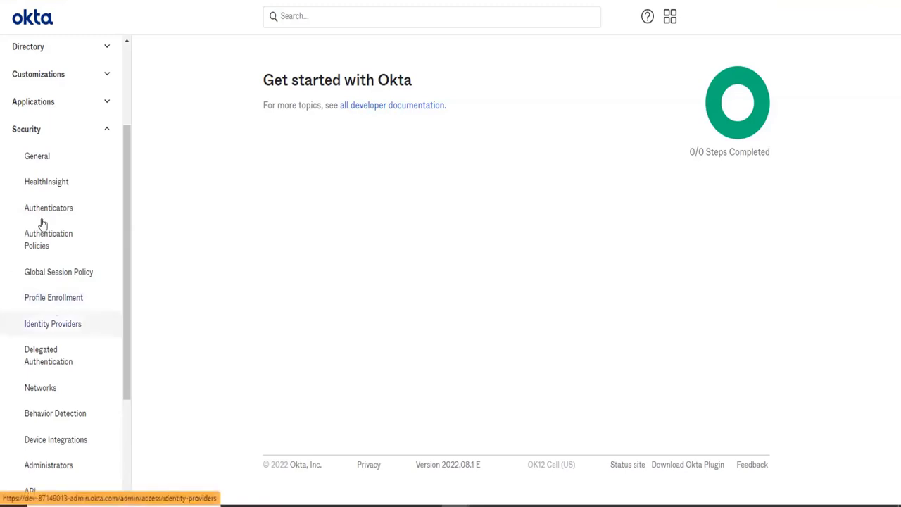
{"action": "left_click", "coordinate": [34, 129]}
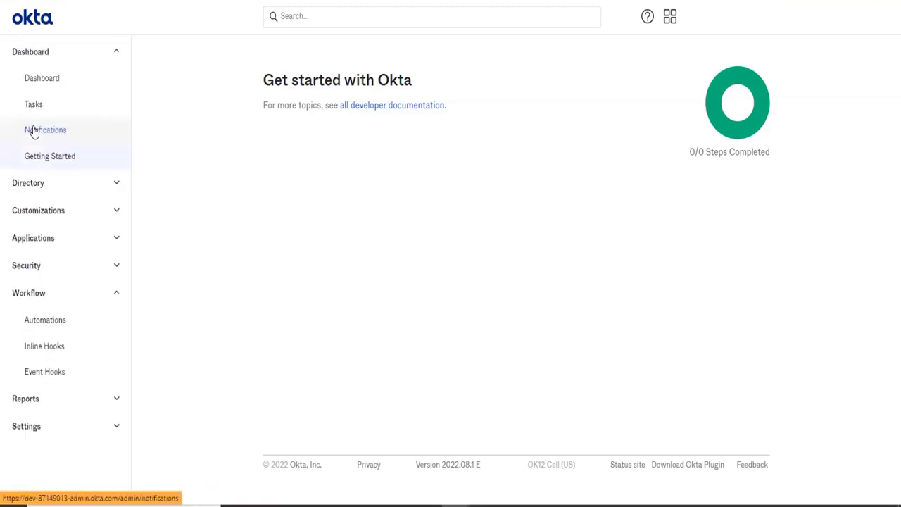
{"action": "left_click", "coordinate": [49, 319]}
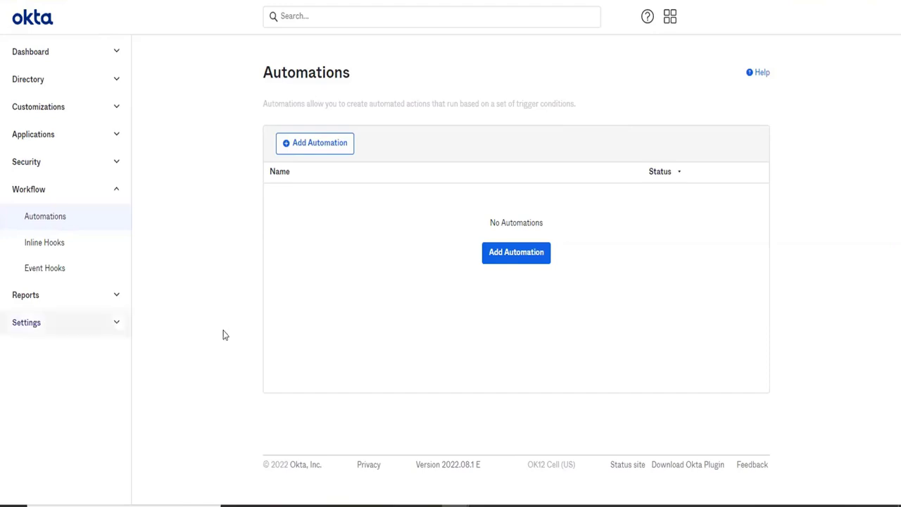
- Add a new automation named "Deactivate users" and save it
{"action": "left_click", "coordinate": [535, 255]}
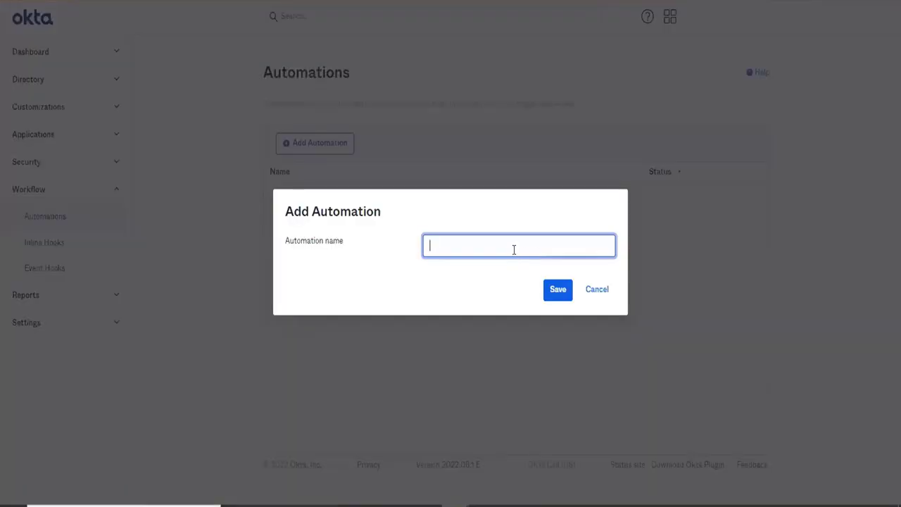
{"action": "type", "text": "De"}
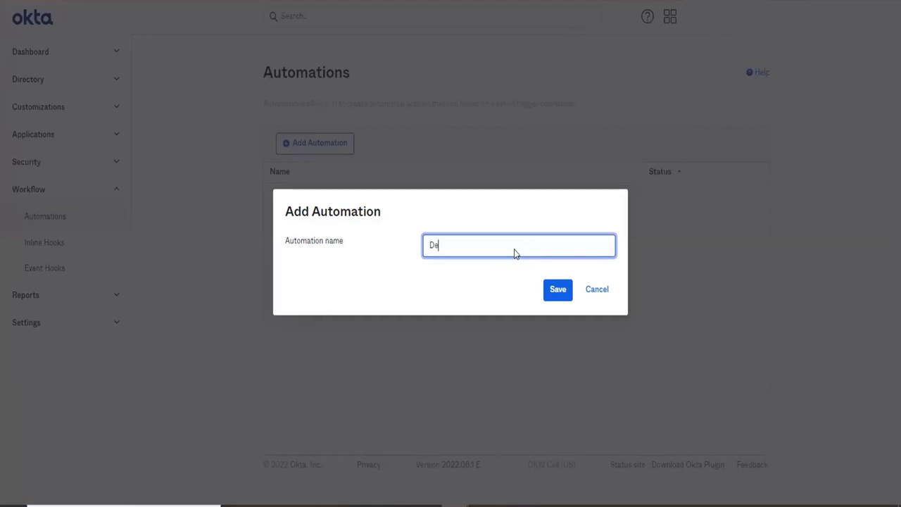
{"action": "type", "text": "activate user"}
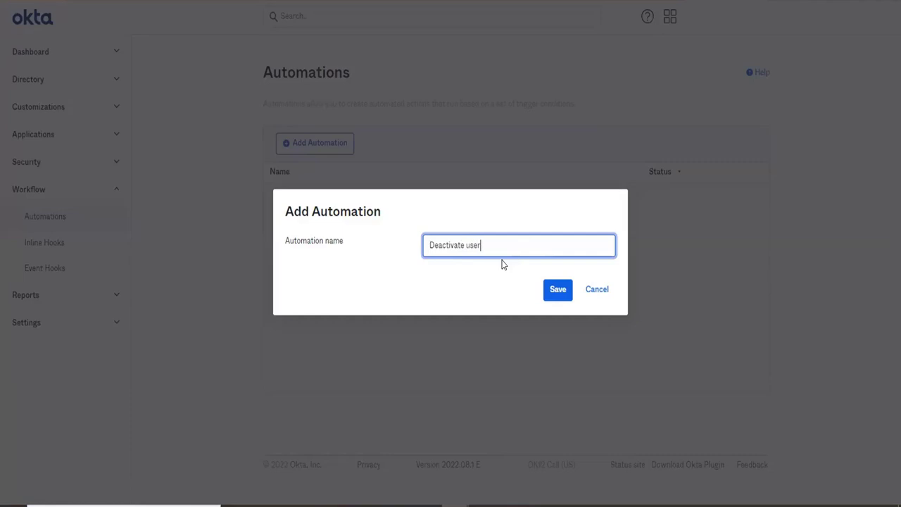
{"action": "type", "text": "s"}
{"action": "left_click", "coordinate": [561, 299]}
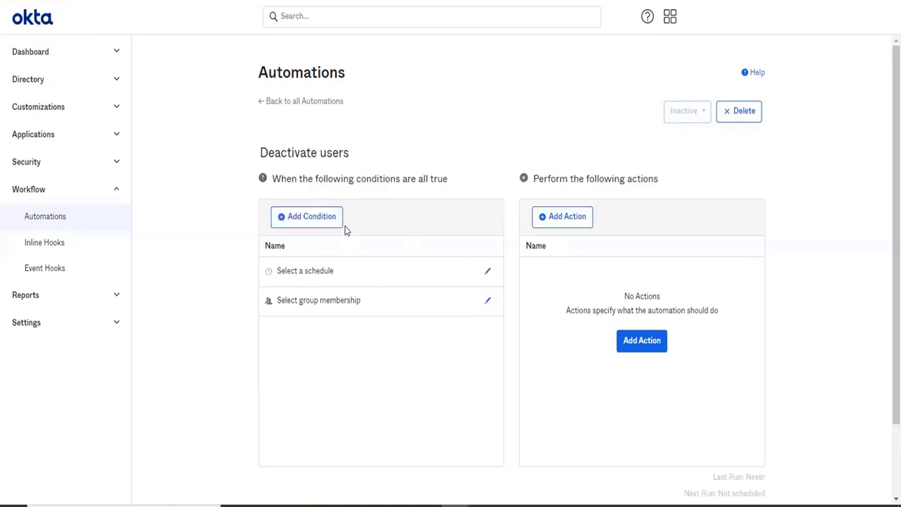
{"action": "triple_click", "coordinate": [330, 271]}
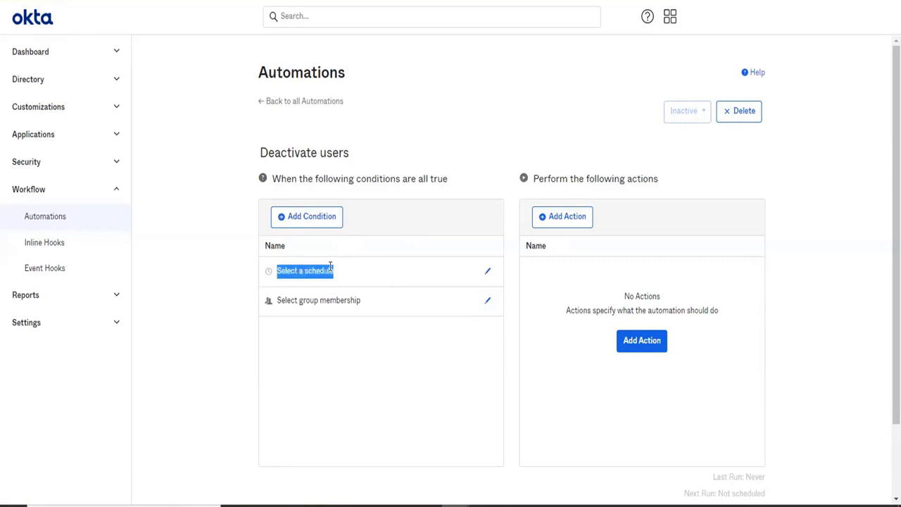
{"action": "left_click", "coordinate": [330, 269]}
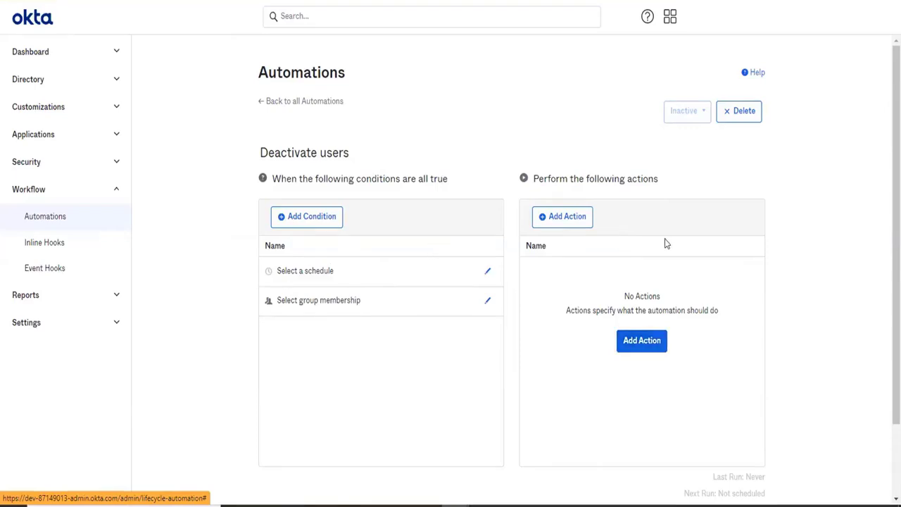
{"action": "left_click", "coordinate": [580, 223]}
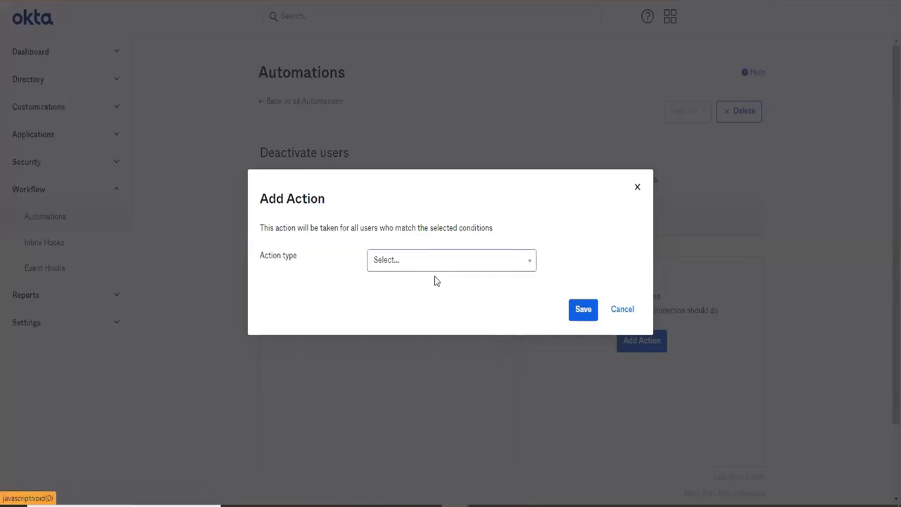
{"action": "left_click", "coordinate": [420, 255]}
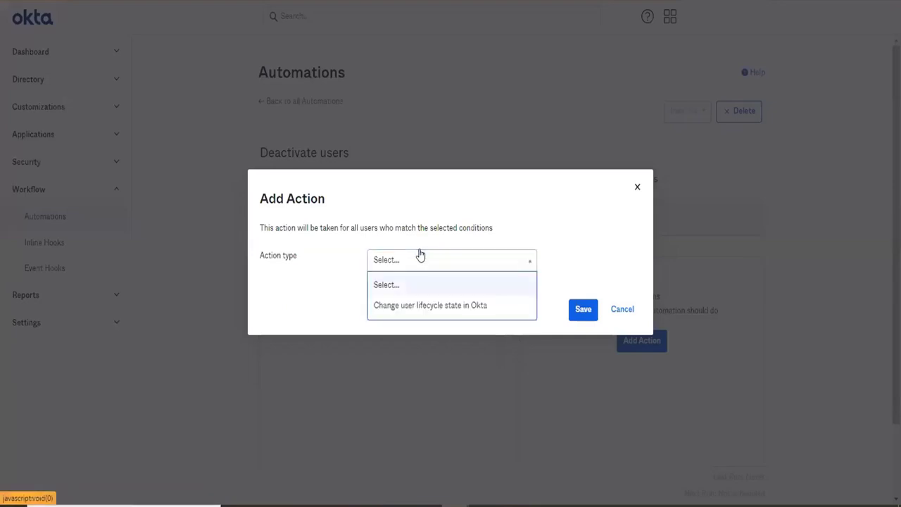
{"action": "left_click", "coordinate": [405, 314]}
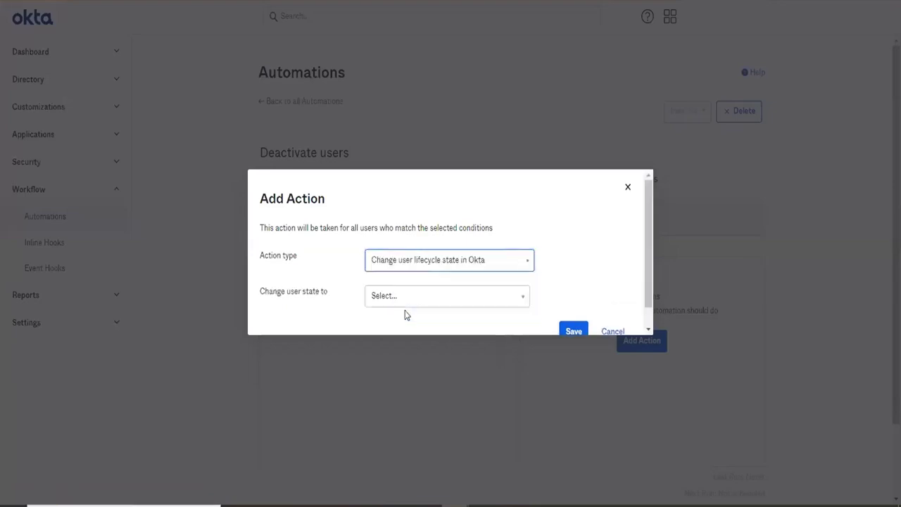
{"action": "left_click", "coordinate": [456, 250]}
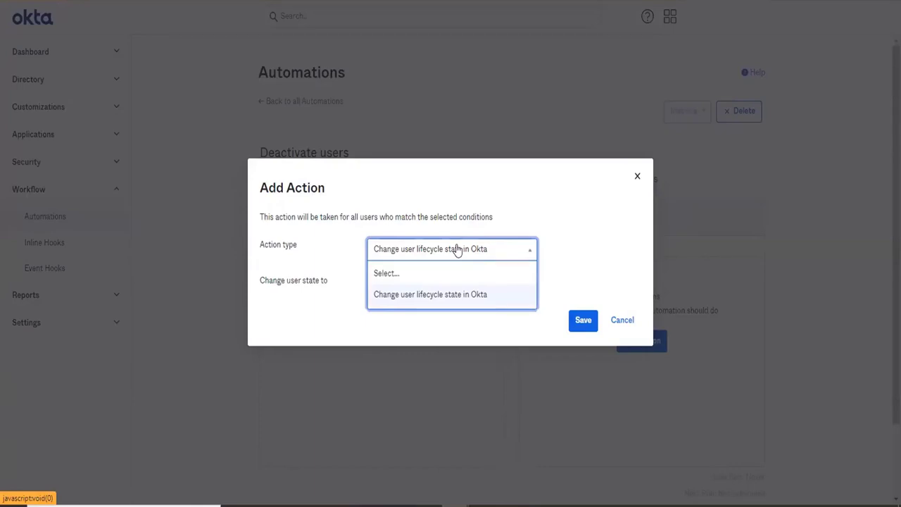
{"action": "left_click", "coordinate": [636, 178]}
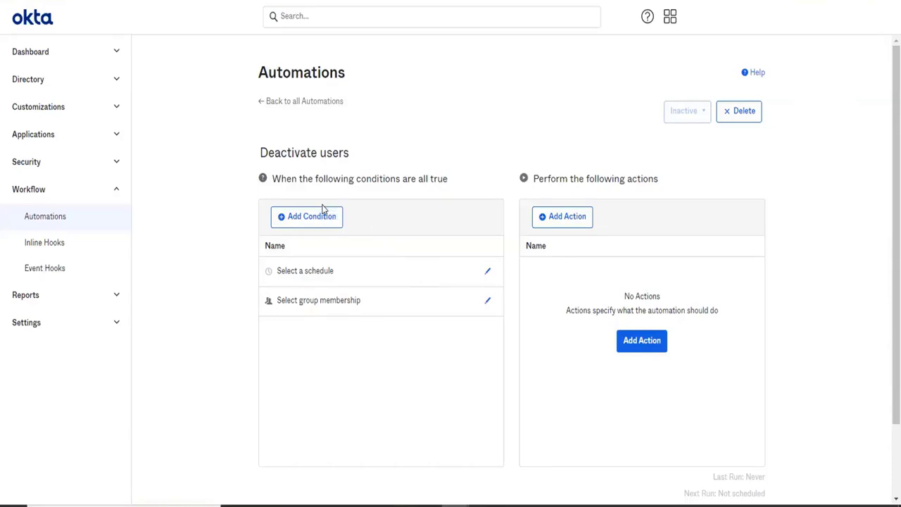
- Add a "User Inactivity in Okta" condition with a duration of 90 days to the automation
{"action": "left_click", "coordinate": [323, 222]}
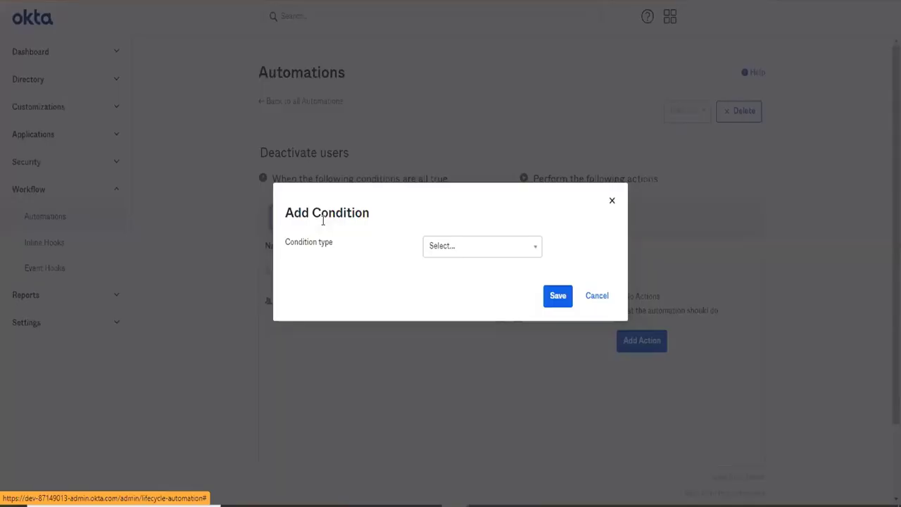
{"action": "left_click", "coordinate": [449, 253]}
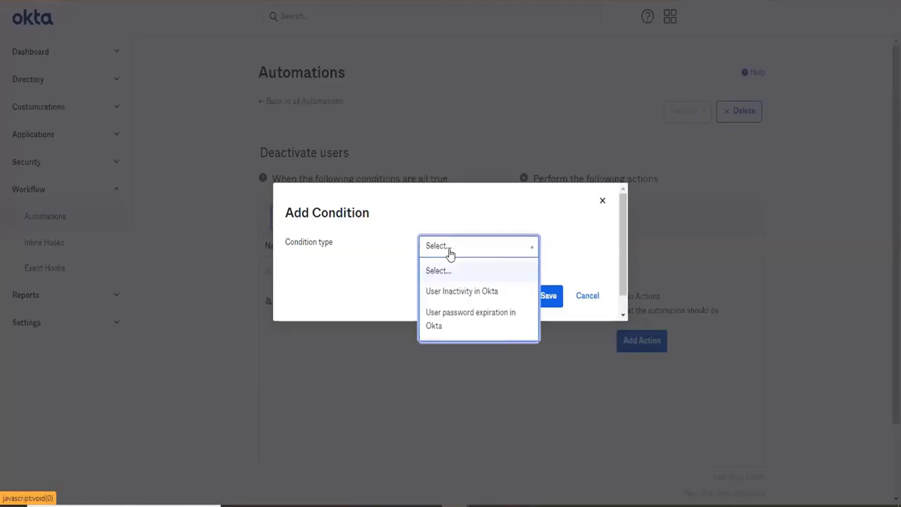
{"action": "left_click", "coordinate": [456, 297]}
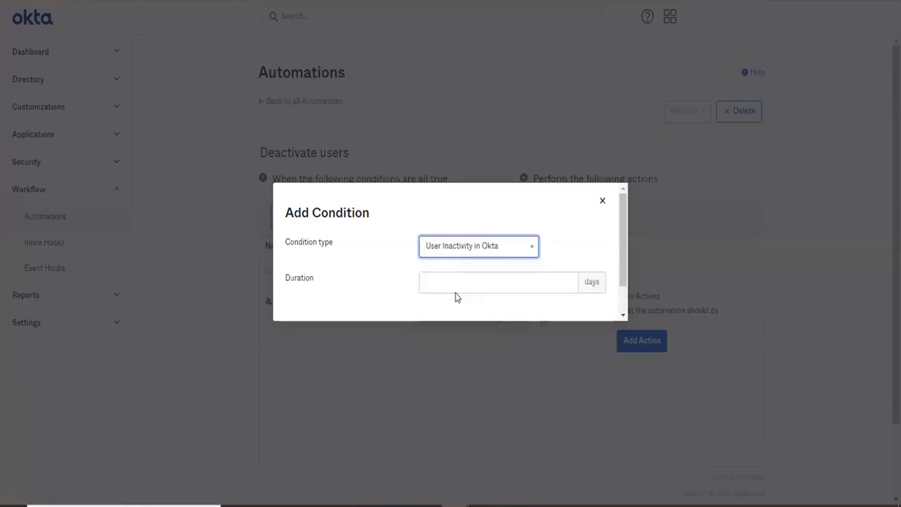
{"action": "left_click", "coordinate": [460, 266]}
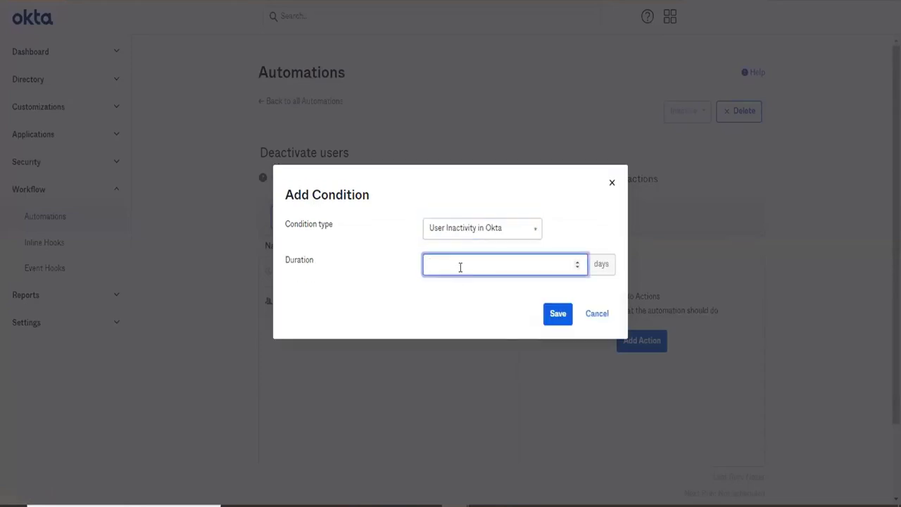
{"action": "type", "text": "90"}
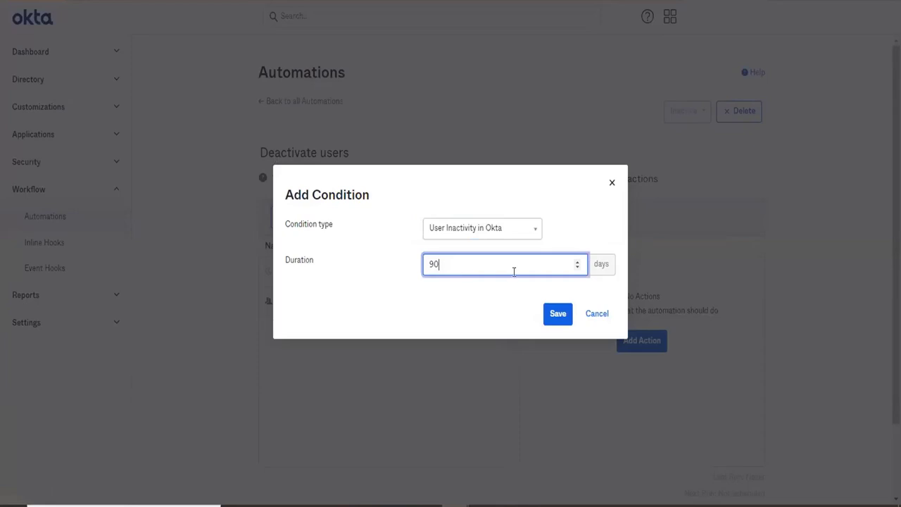
{"action": "left_click", "coordinate": [557, 313]}
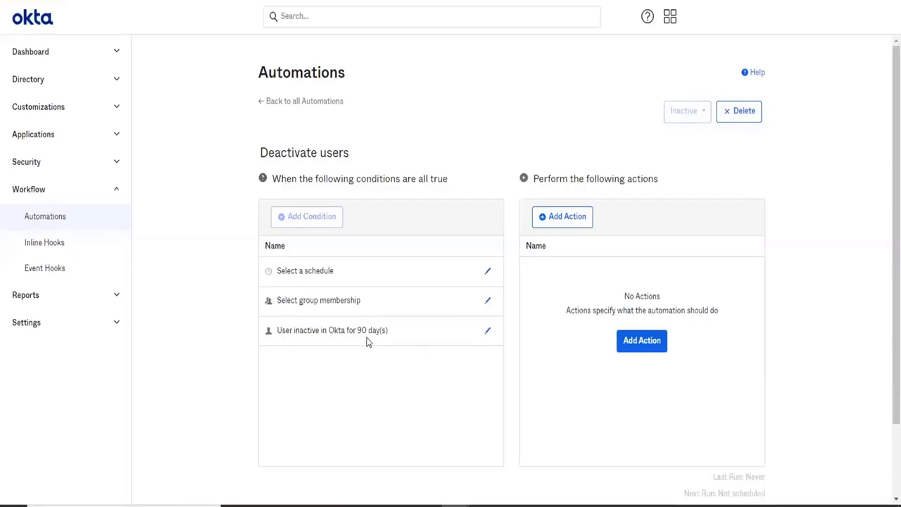
- Set the automation's schedule condition to run daily at 9:54 AM IST and save it
{"action": "left_click", "coordinate": [489, 275]}
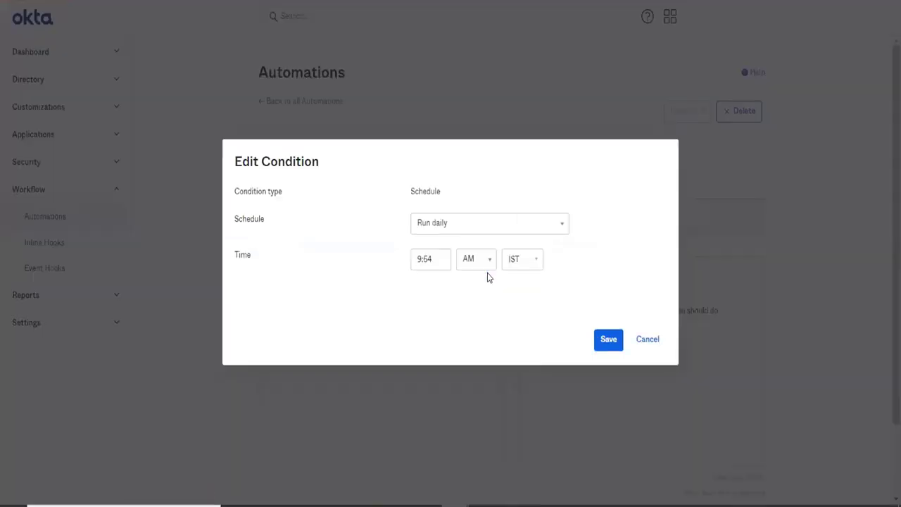
{"action": "left_click", "coordinate": [475, 232]}
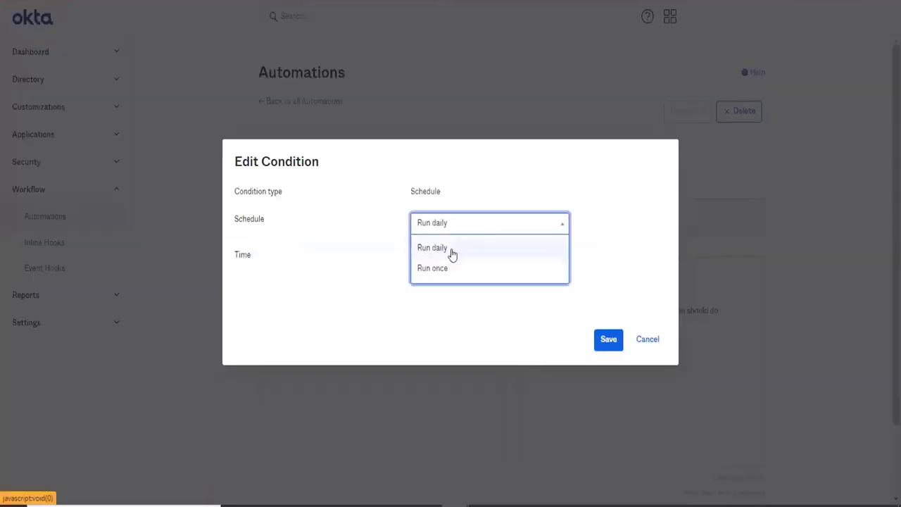
{"action": "left_click", "coordinate": [452, 249]}
{"action": "left_click", "coordinate": [416, 261]}
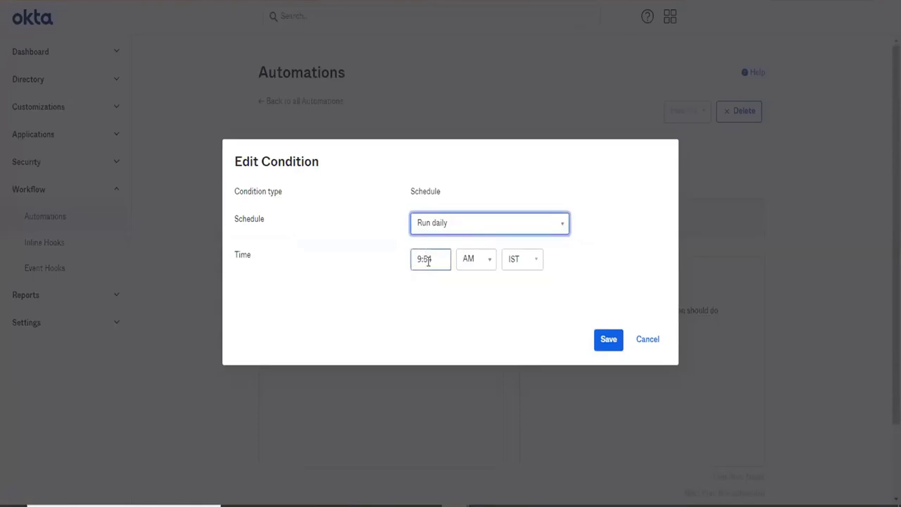
{"action": "left_click", "coordinate": [493, 266]}
{"action": "left_click", "coordinate": [596, 339]}
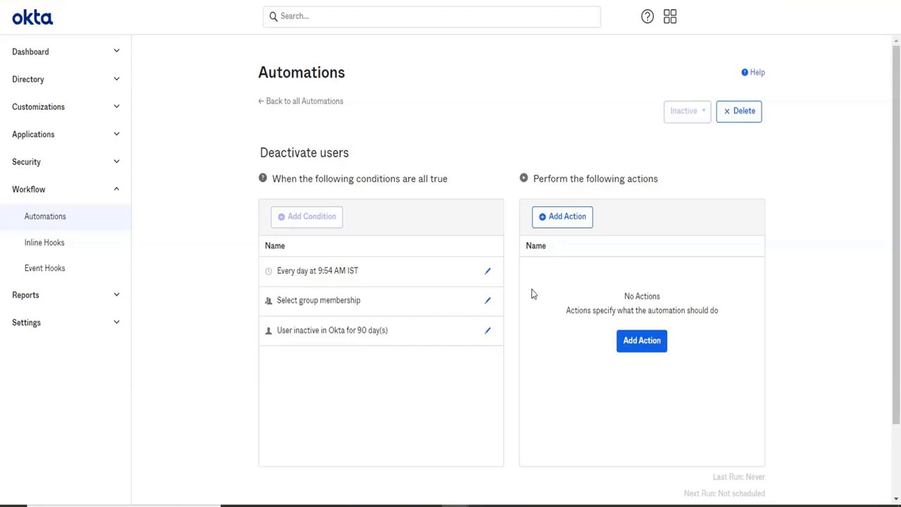
- Apply the group membership condition to the "contractor" and "contrators" groups and save it
{"action": "left_click", "coordinate": [488, 303]}
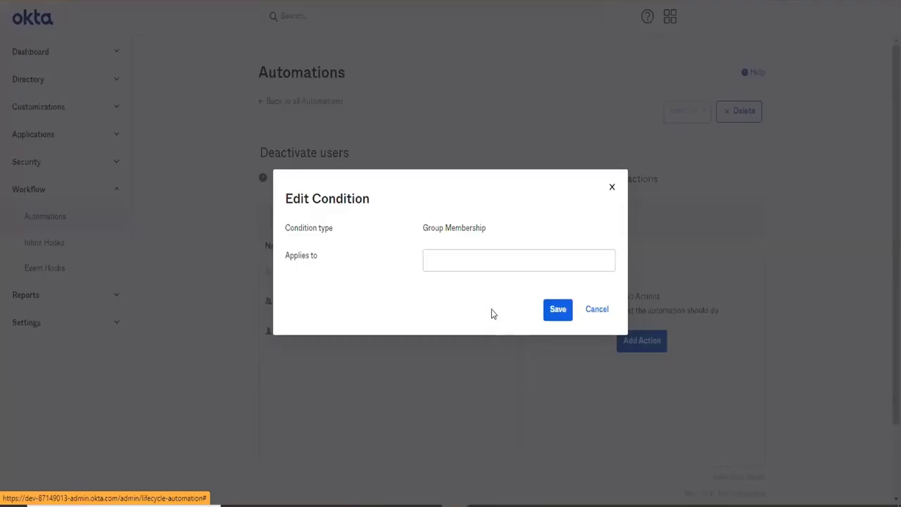
{"action": "left_click", "coordinate": [477, 258]}
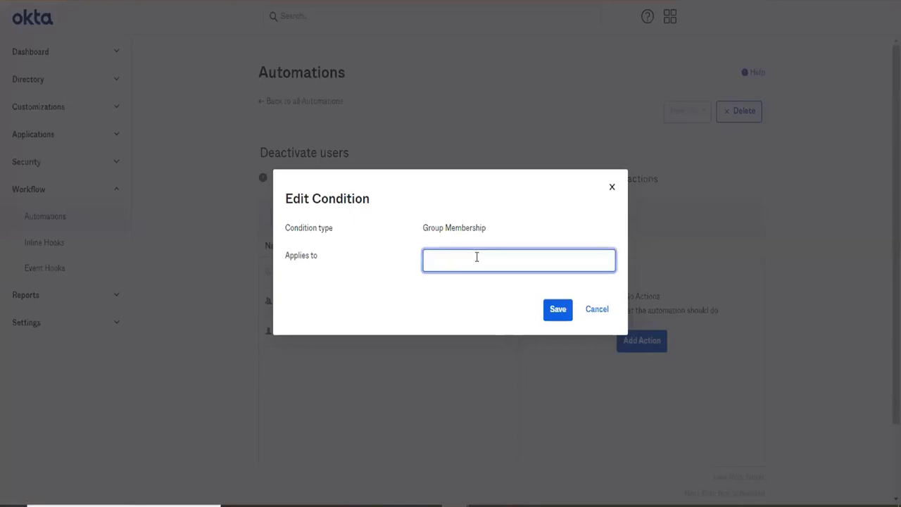
{"action": "type", "text": "con"}
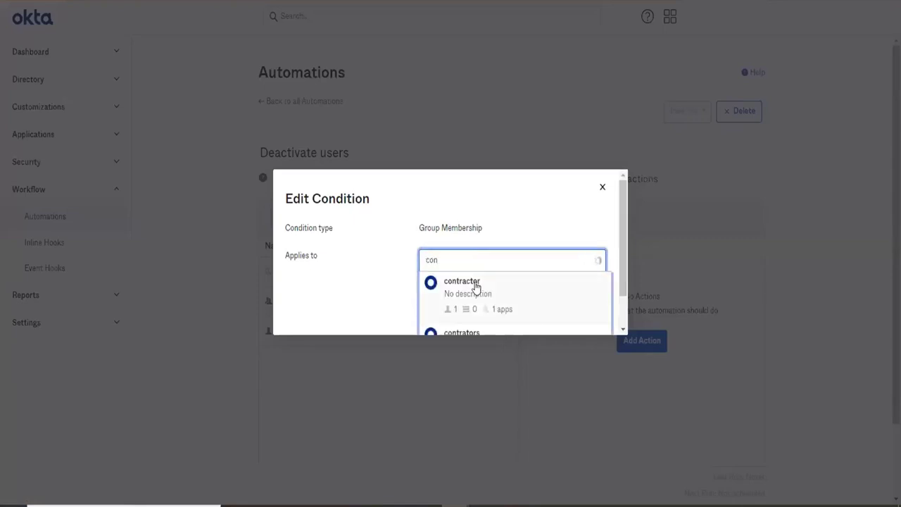
{"action": "left_click", "coordinate": [473, 285]}
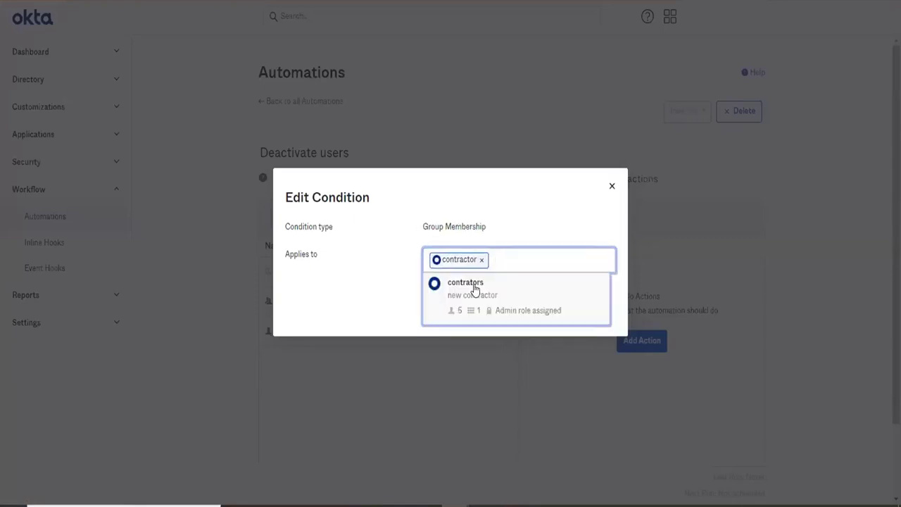
{"action": "left_click", "coordinate": [478, 304]}
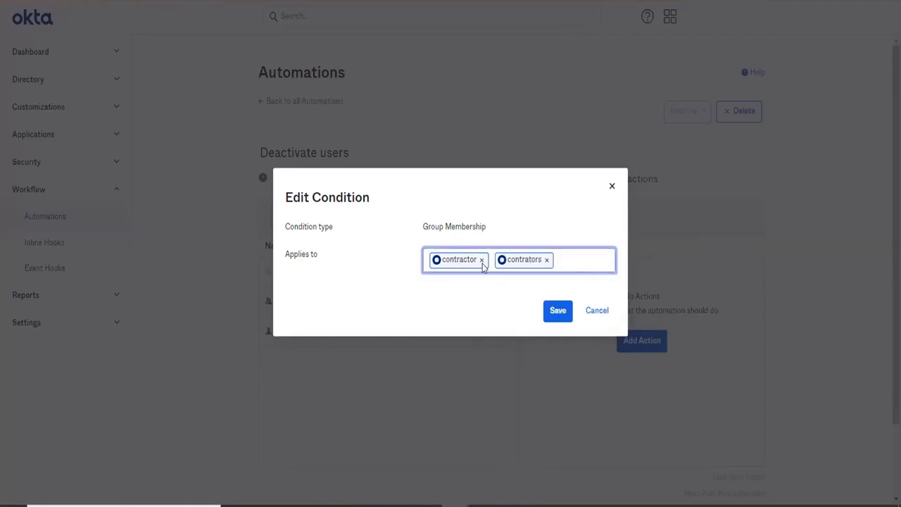
{"action": "left_click", "coordinate": [561, 318]}
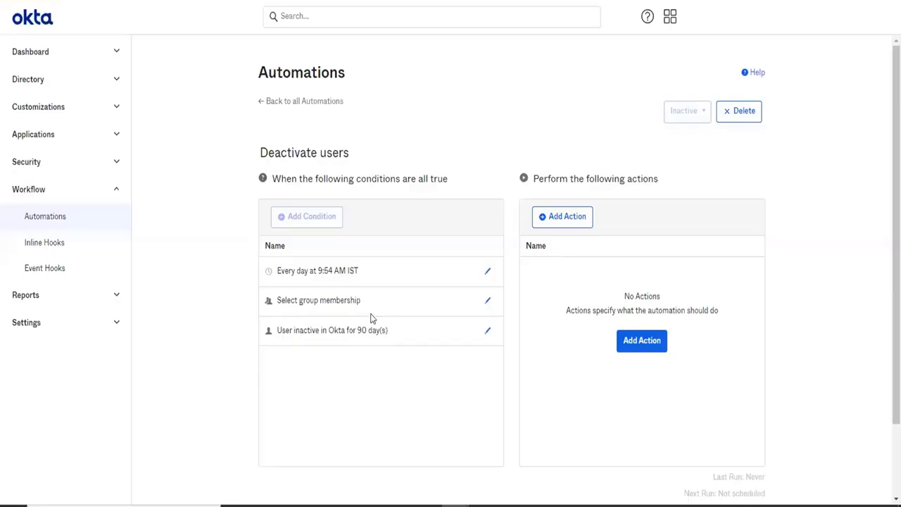
- Remove both the "contrators" and "contractor" groups from the group membership condition and save the change
{"action": "left_click_drag", "start_coordinate": [376, 327], "coordinate": [296, 333]}
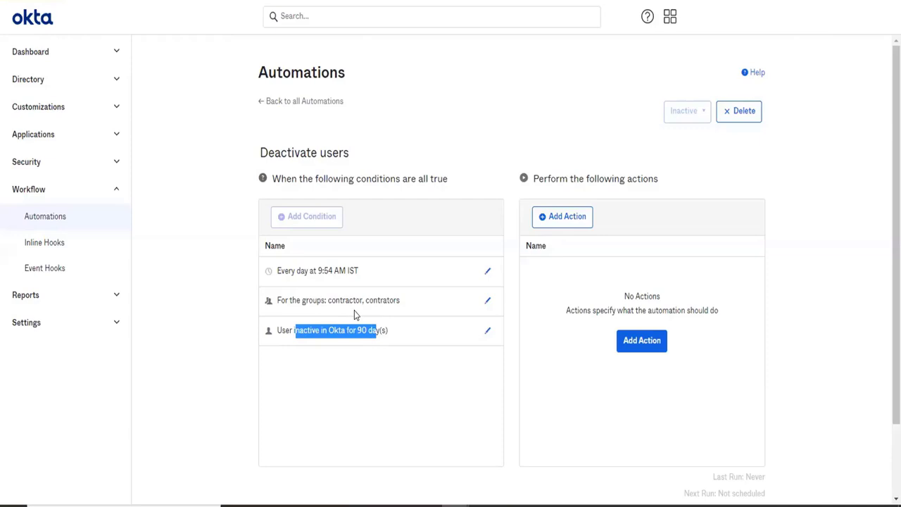
{"action": "left_click", "coordinate": [482, 307]}
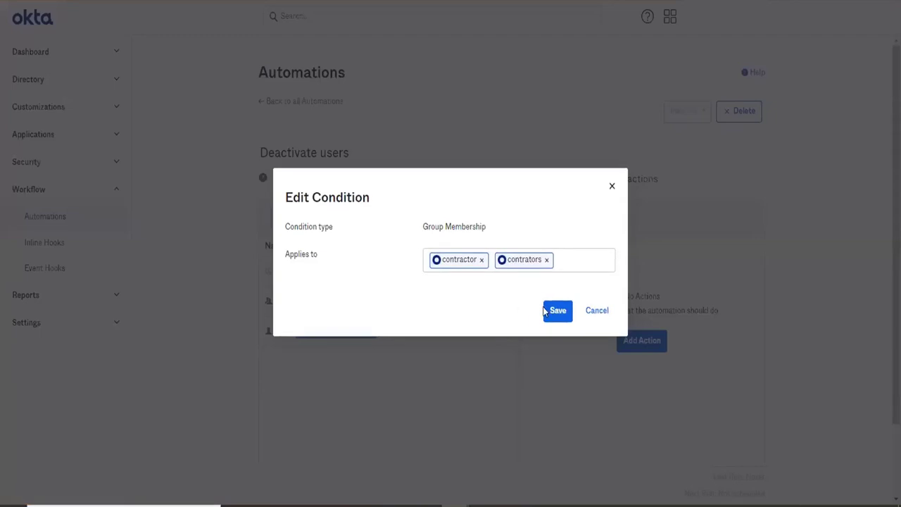
{"action": "left_click", "coordinate": [546, 260]}
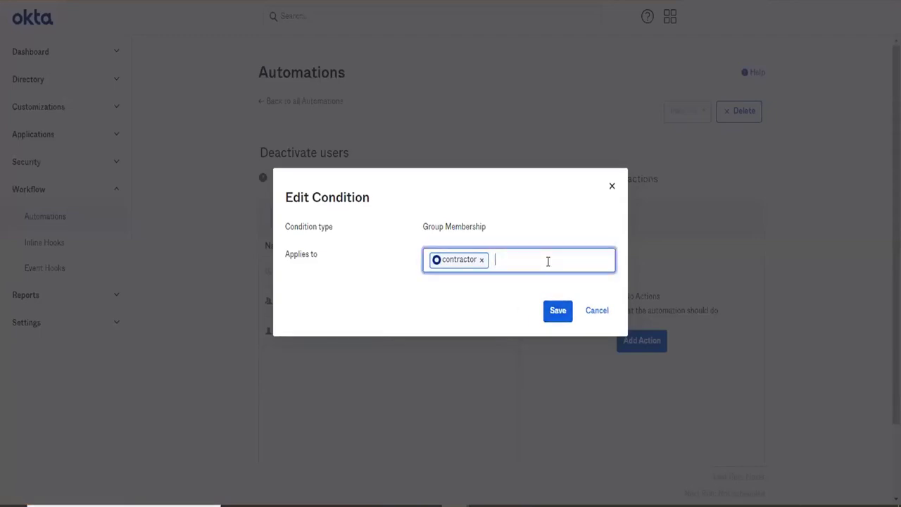
{"action": "left_click", "coordinate": [481, 259]}
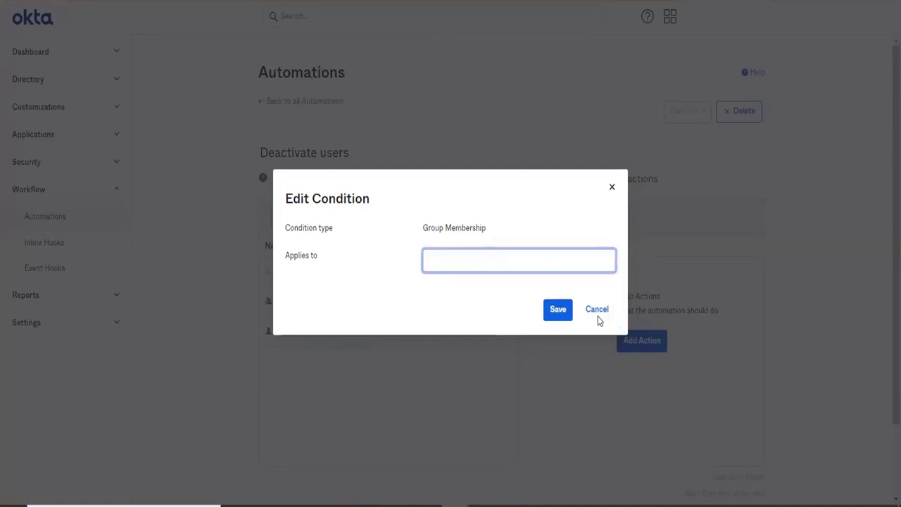
{"action": "left_click", "coordinate": [564, 311]}
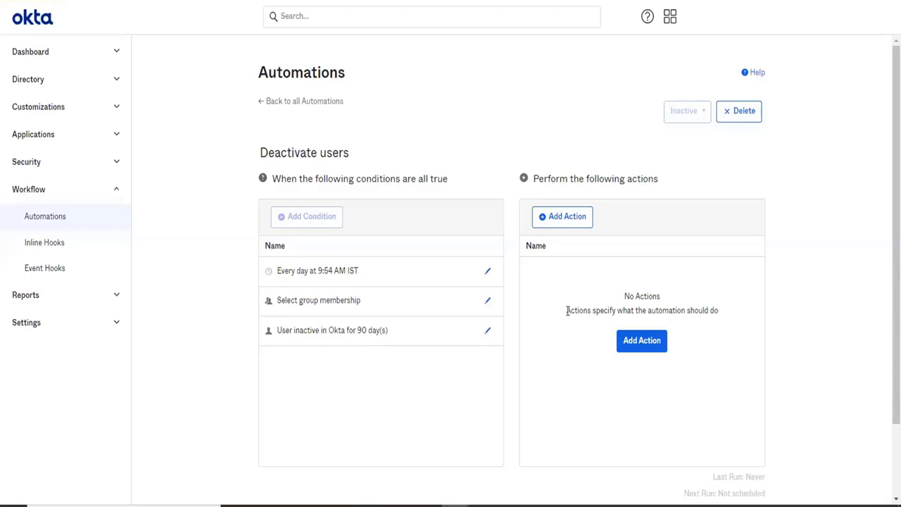
- Reopen the automation's group membership condition for editing its Applies to groups
{"action": "right_click", "coordinate": [482, 310]}
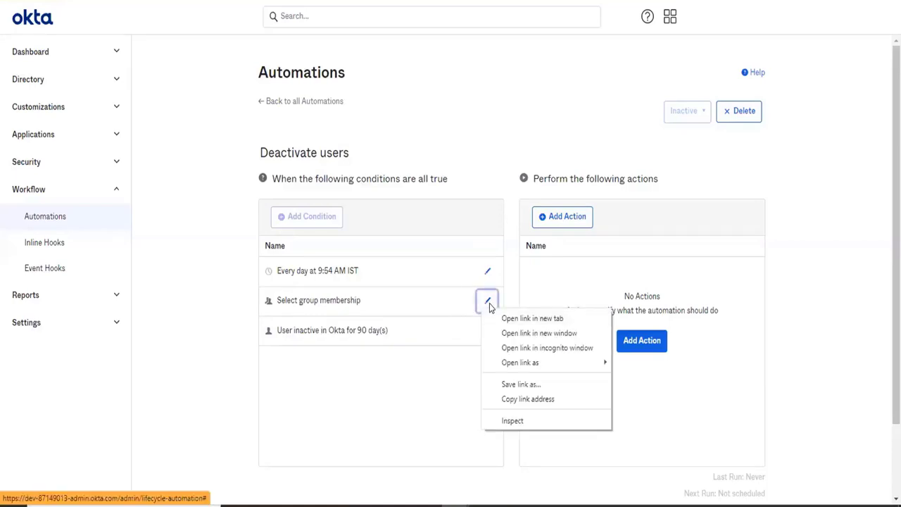
{"action": "left_click", "coordinate": [480, 304]}
{"action": "left_click", "coordinate": [480, 304]}
{"action": "left_click", "coordinate": [494, 261]}
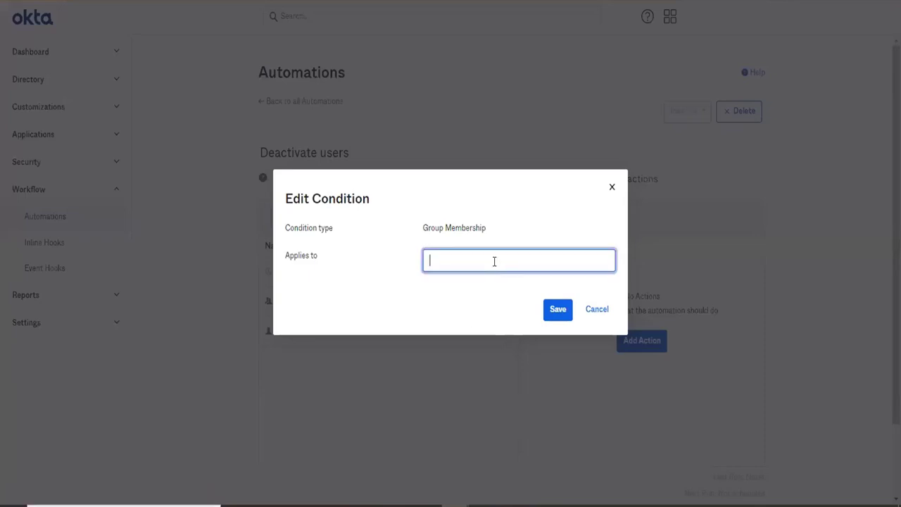